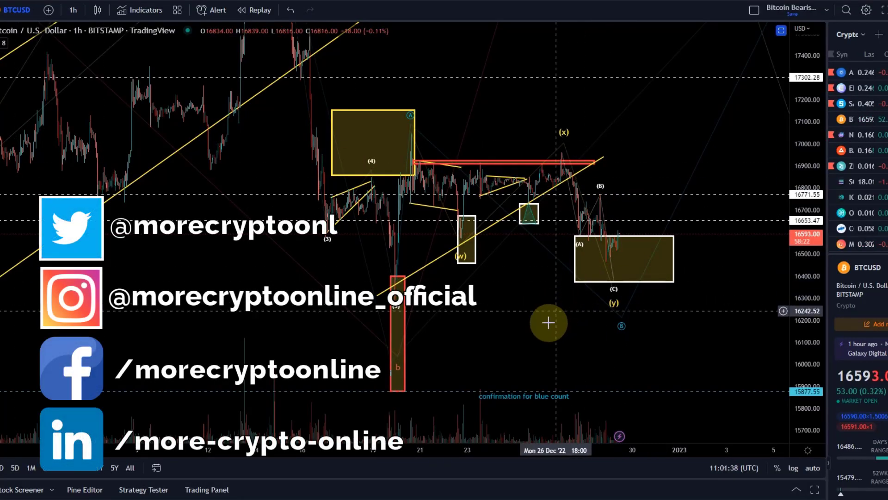
Sketch a freehand brush path from wave (5) up, down into the white box, up to circled C and down past iii, and undo it
drag(507, 333, 453, 333)
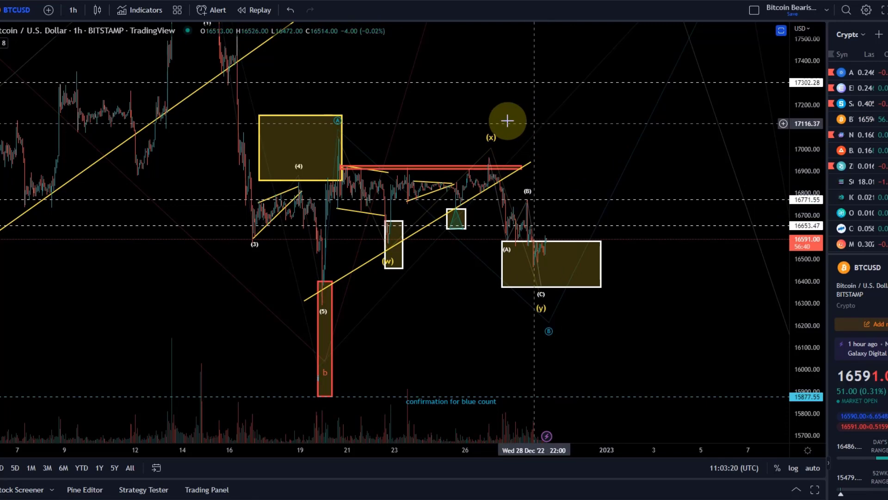
drag(802, 109, 816, 234)
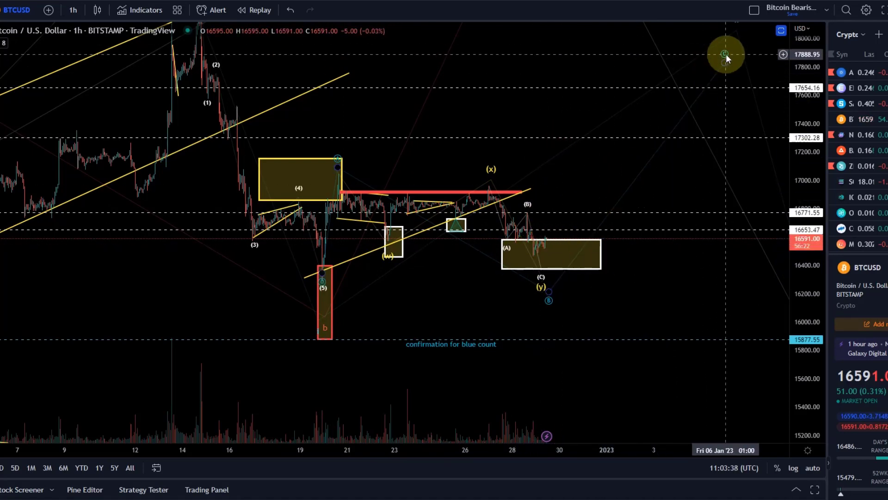
scroll(545, 132, down, 2)
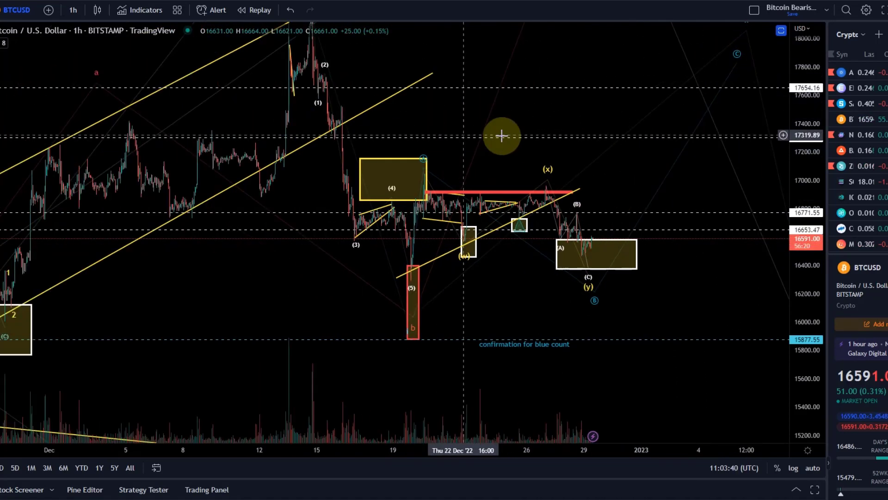
drag(511, 155, 395, 151)
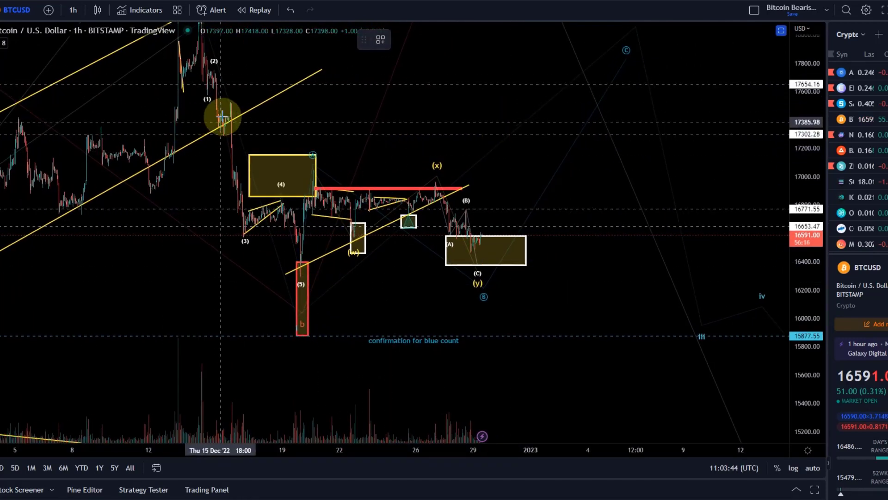
mouse_move(307, 285)
mouse_down()
mouse_move(329, 176)
mouse_move(468, 228)
mouse_move(555, 165)
mouse_move(606, 104)
mouse_move(595, 34)
mouse_move(627, 34)
mouse_move(664, 119)
mouse_move(736, 357)
mouse_up()
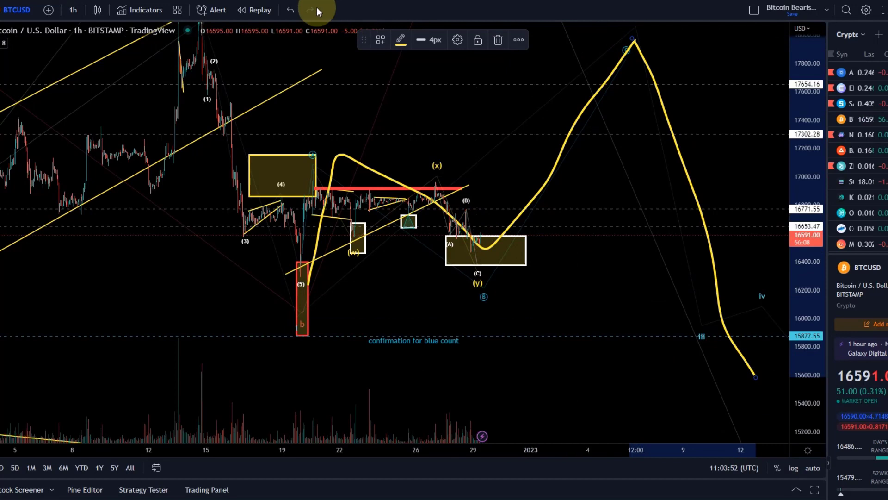
click(291, 10)
click(290, 10)
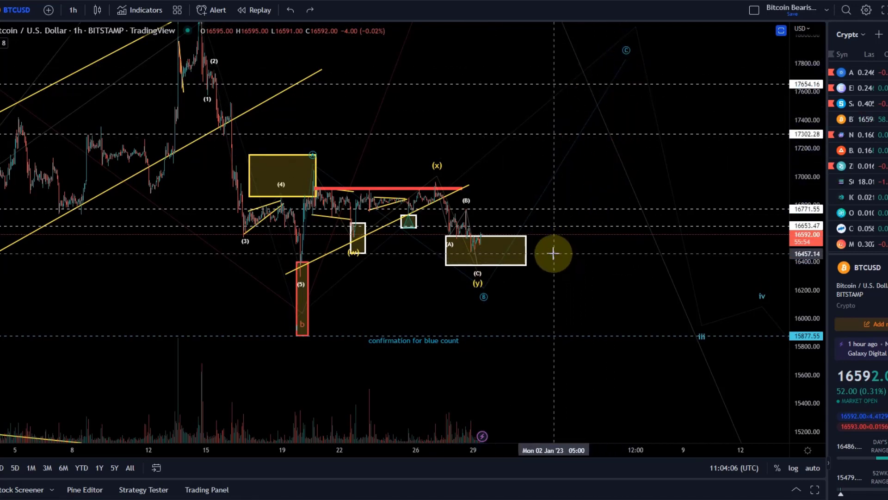
Sketch two freehand brush paths from wave (5) through a pullback up to circled C, the second continuing higher, and undo both
scroll(559, 240, down, 2)
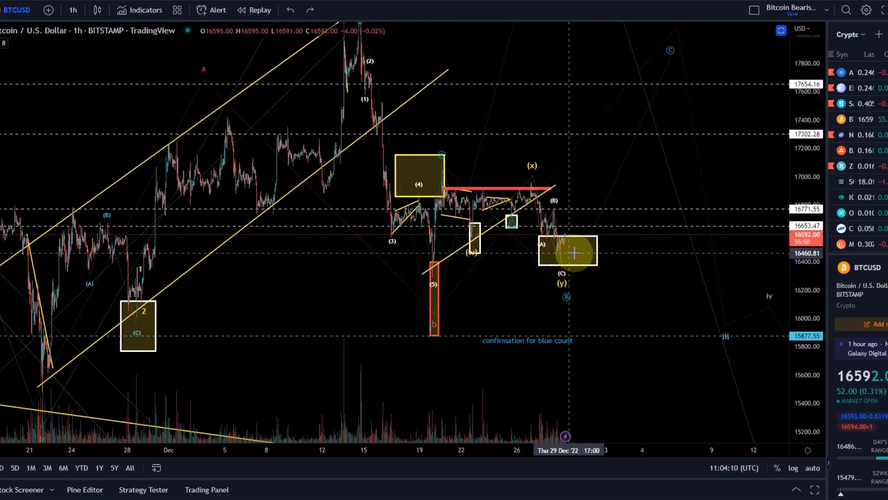
click(671, 51)
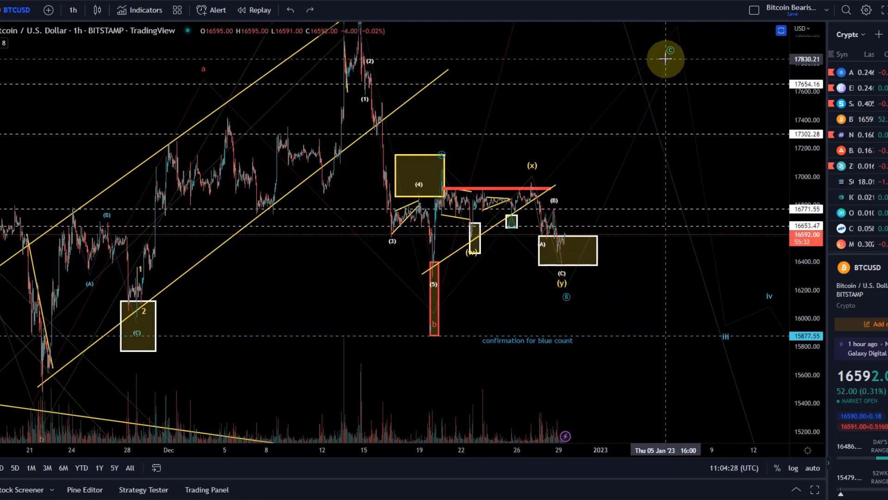
scroll(435, 213, right, 10)
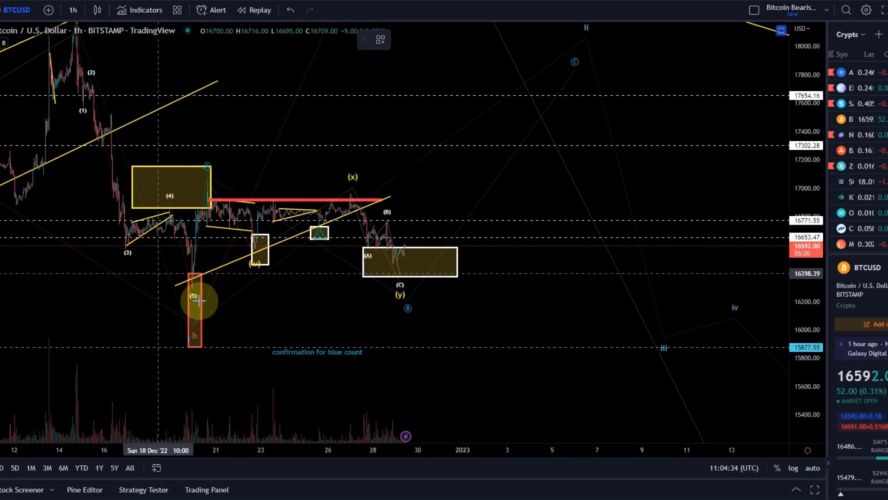
mouse_move(191, 299)
mouse_down()
mouse_move(198, 248)
mouse_move(452, 307)
mouse_move(575, 65)
mouse_up()
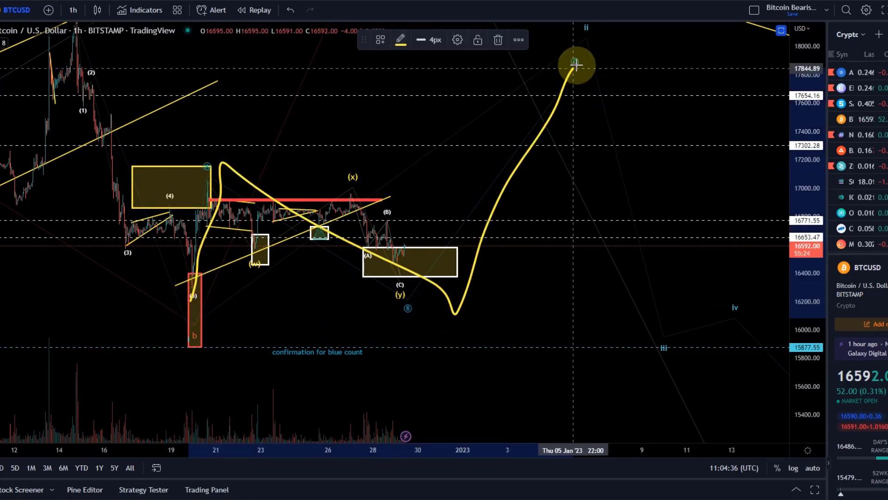
mouse_move(192, 299)
mouse_down()
mouse_move(217, 185)
mouse_move(327, 218)
mouse_move(419, 270)
mouse_move(560, 40)
mouse_move(684, 59)
mouse_move(698, 22)
mouse_up()
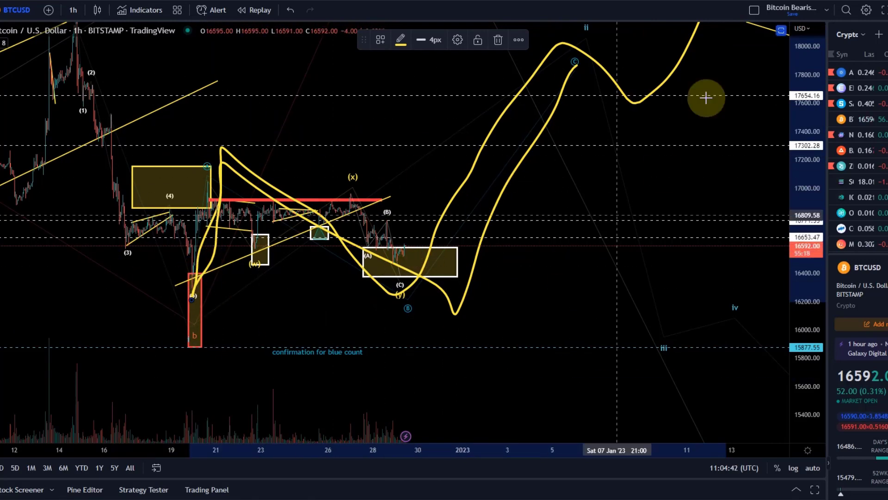
click(291, 10)
click(291, 10)
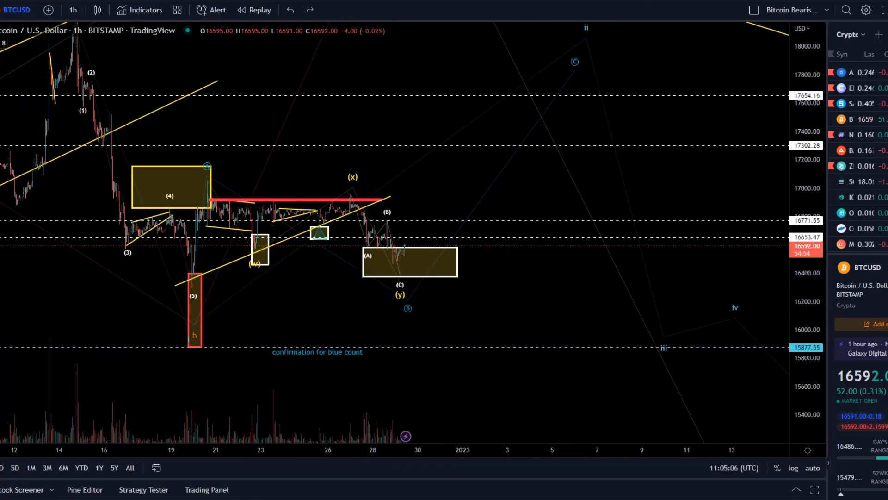
Examine recent price action around the white support box and circled B, relative to the blue-count confirmation level and the wider chart
drag(478, 298, 517, 238)
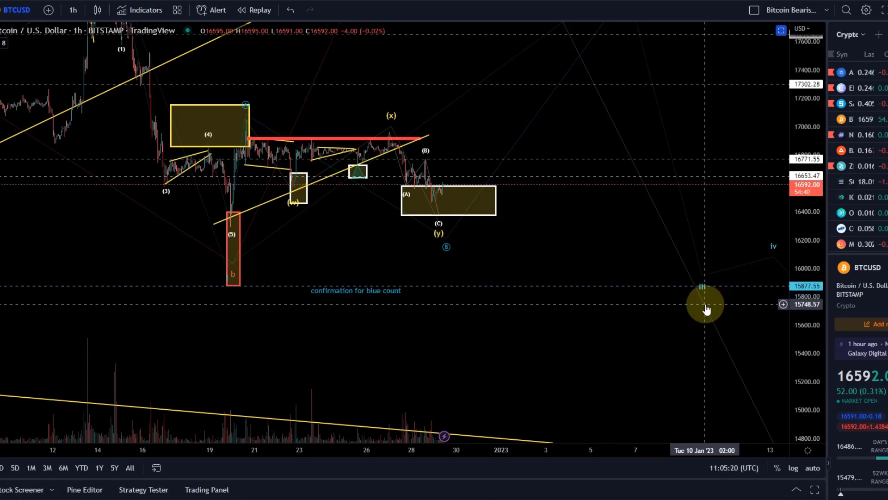
scroll(514, 269, up, 2)
drag(510, 259, 629, 260)
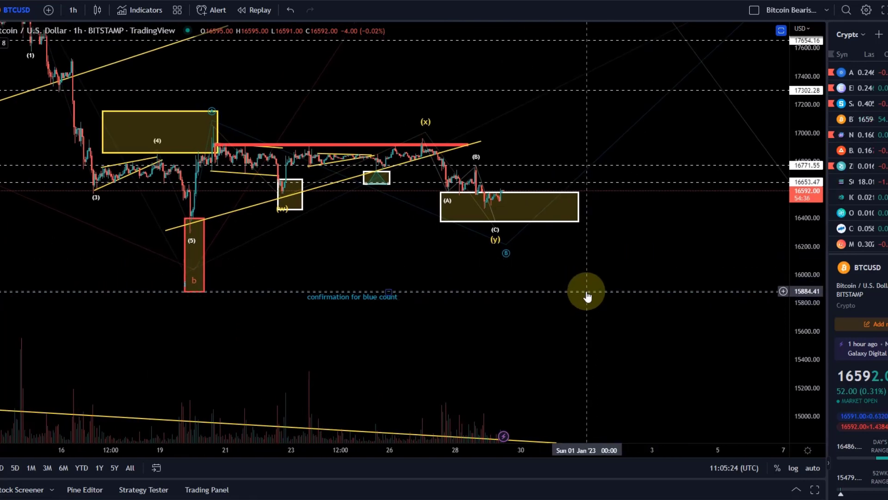
drag(792, 301, 745, 22)
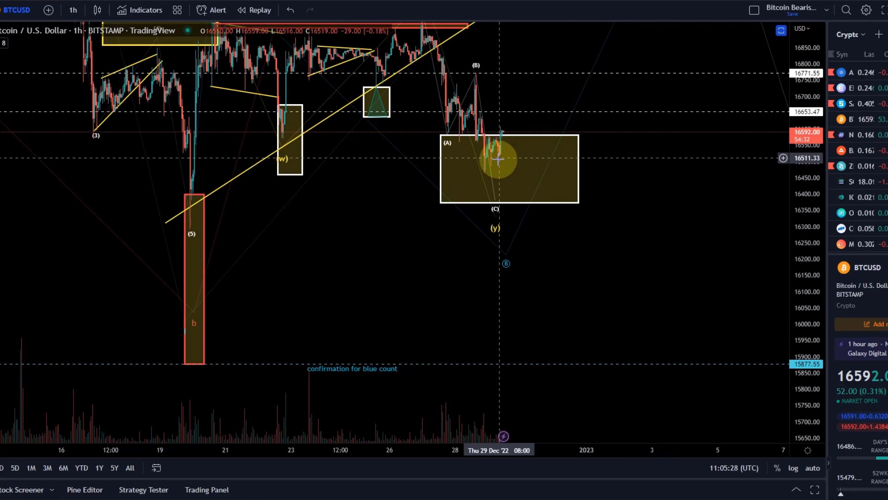
click(498, 172)
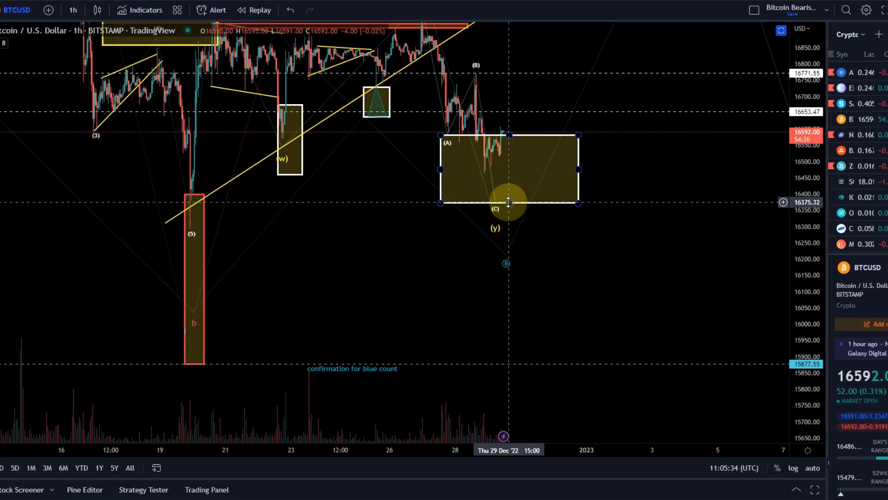
click(509, 252)
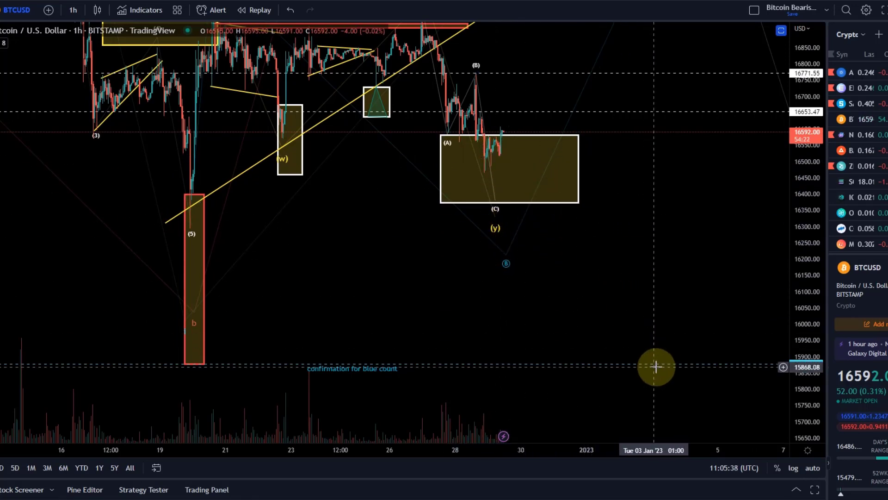
drag(630, 218, 457, 294)
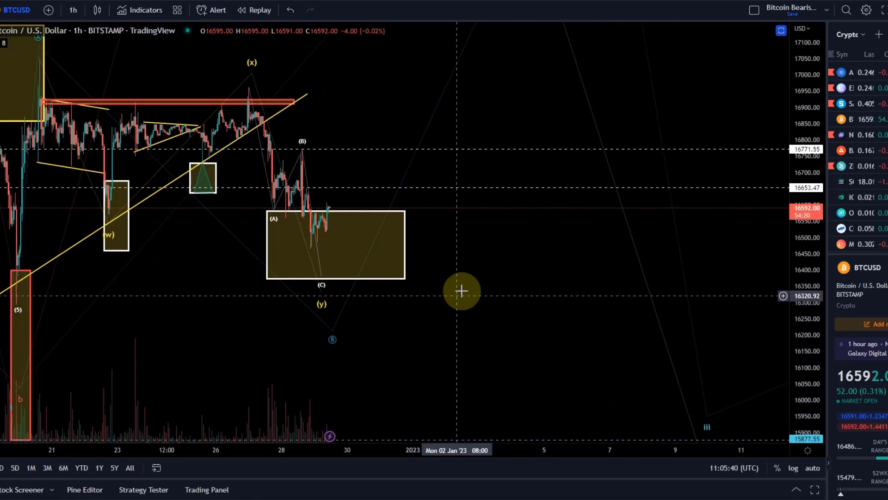
scroll(787, 135, down, 4)
drag(807, 139, 807, 217)
drag(806, 157, 807, 268)
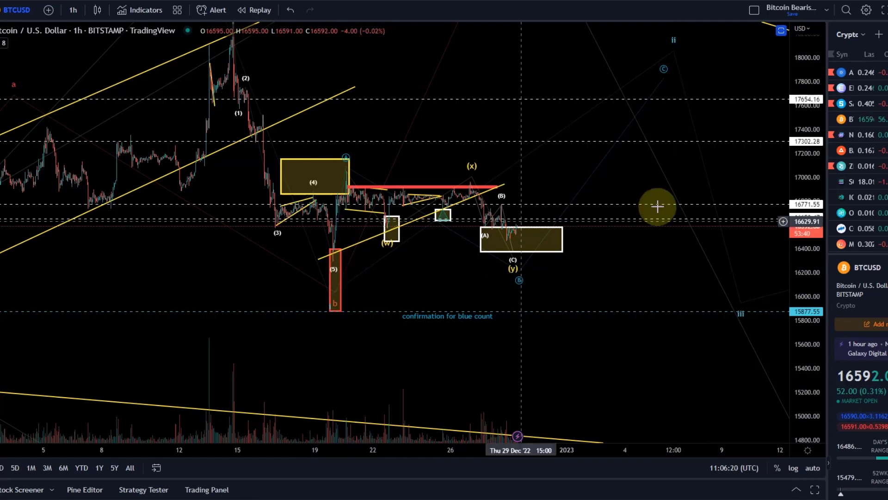
Draw a Fibonacci retracement from 16285.78 at the wave (5) low to 17052.44 at circled A, and delete it
click(240, 140)
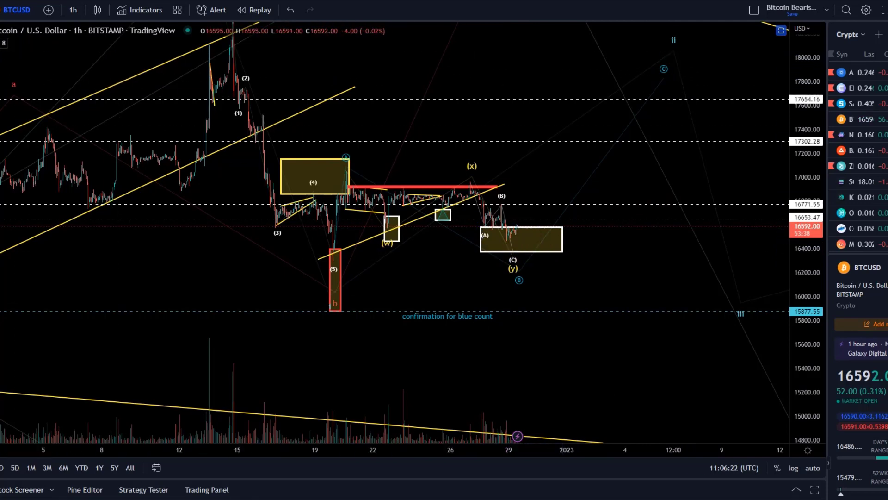
click(320, 262)
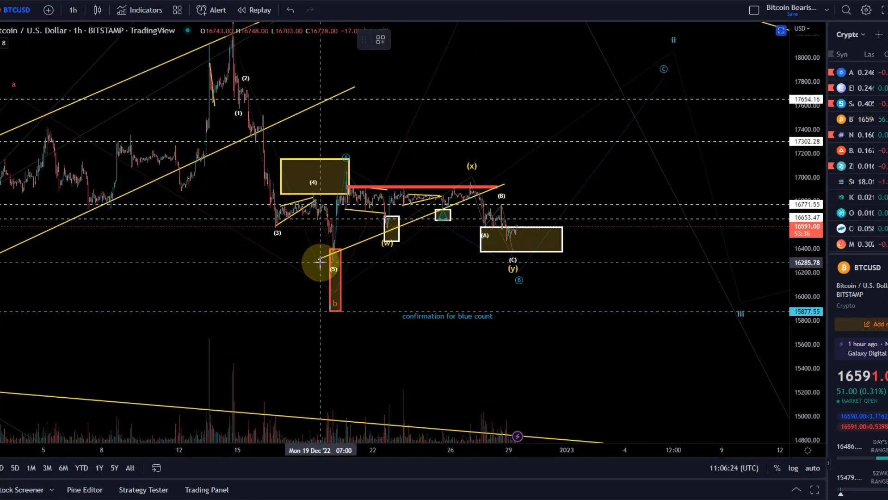
click(628, 171)
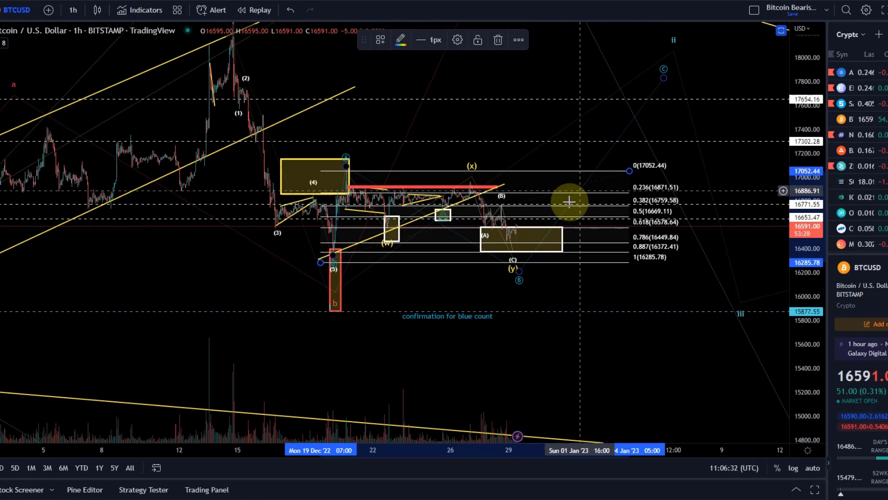
key(Delete)
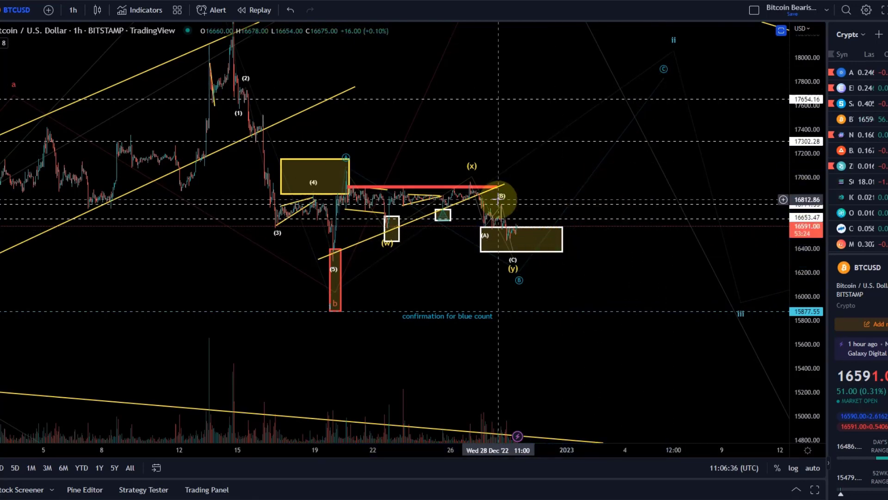
Place an a-b-c-d-e triangle wave pattern starting from wave (A), and move the (B) point above e at about 16759
scroll(395, 252, up, 5)
drag(315, 265, 787, 296)
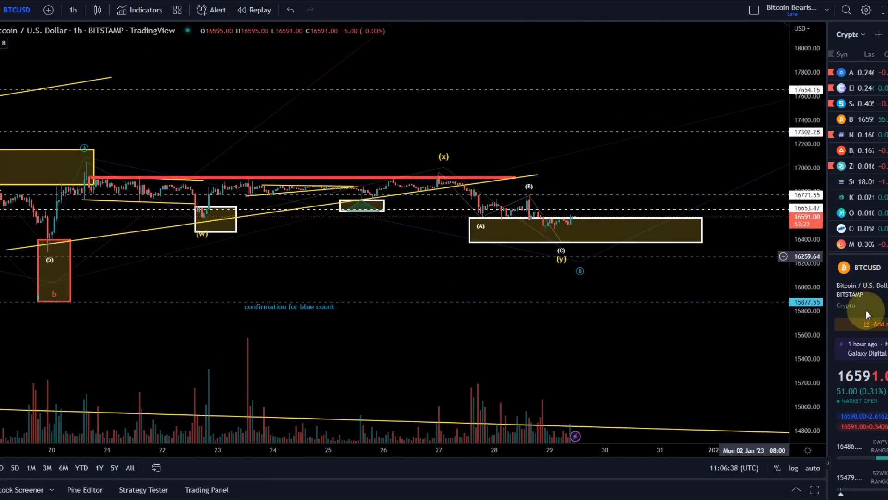
drag(801, 338, 803, 106)
drag(682, 293, 645, 343)
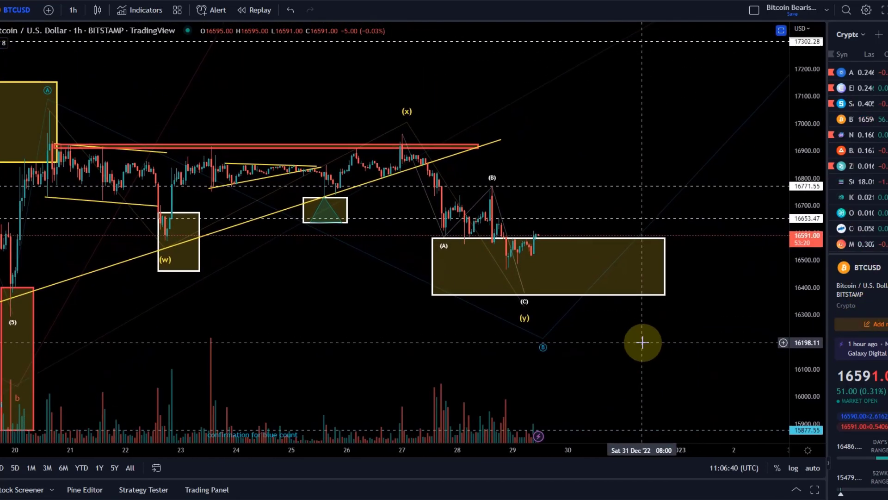
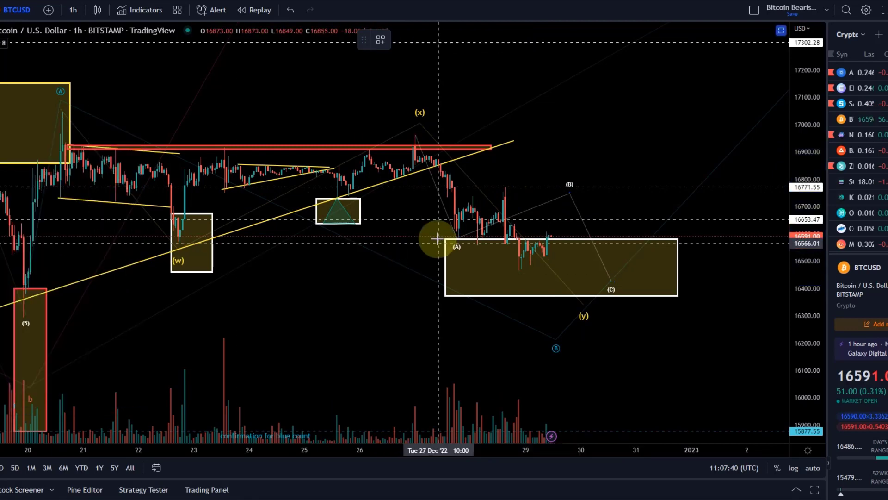
click(497, 186)
click(521, 266)
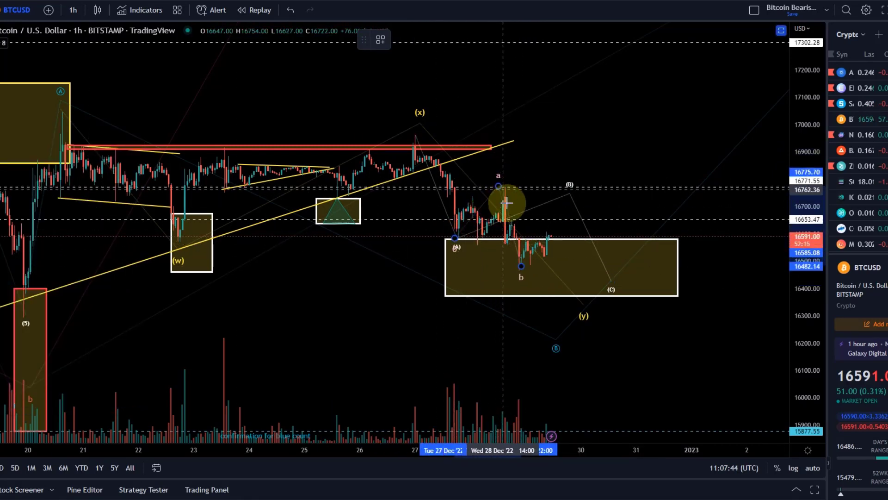
click(553, 210)
click(583, 240)
click(599, 213)
drag(571, 195, 597, 192)
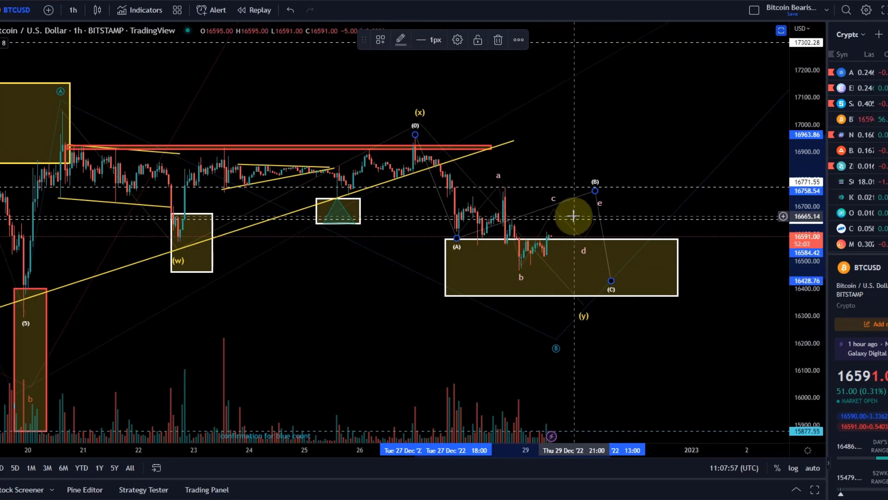
Draw two converging white trend lines around the triangle, one from about 16953 to 16589 and one from about 16417 to 16581
click(416, 139)
click(586, 237)
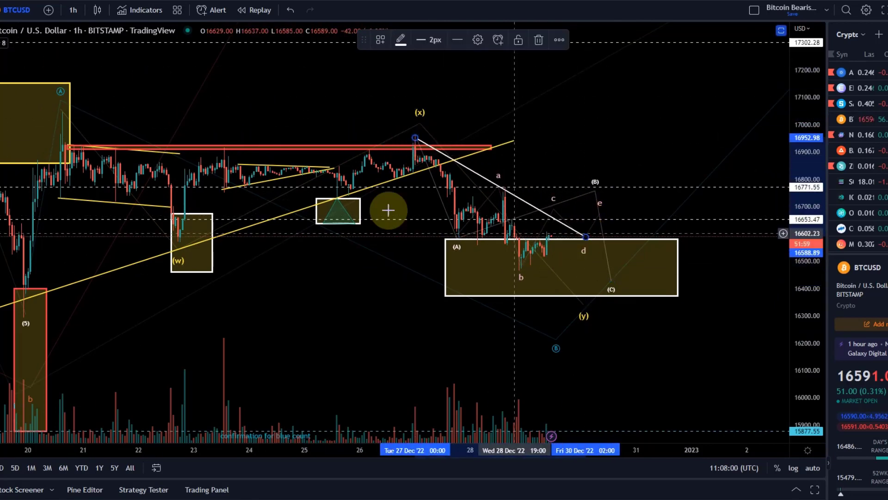
mouse_move(500, 283)
mouse_down()
mouse_move(564, 238)
mouse_move(579, 238)
mouse_up()
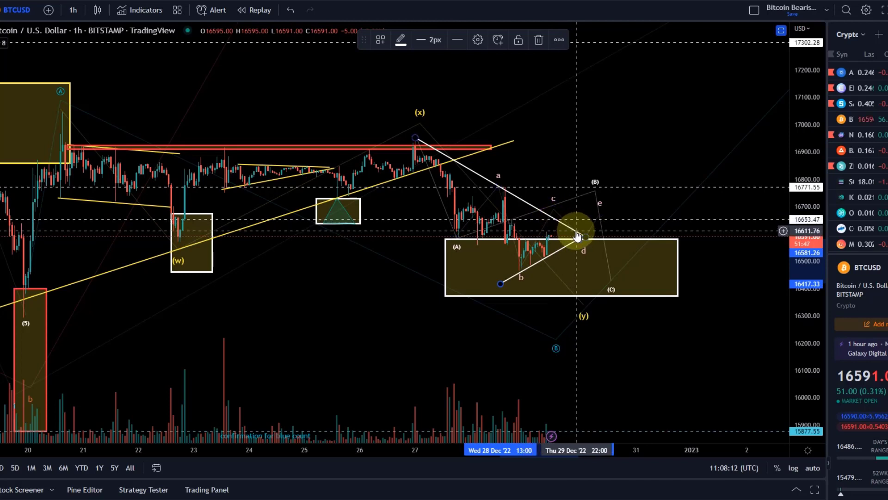
Tighten triangle points c, d and e around the converging trend lines, and move the (B) point beside e at about 16709
drag(584, 242, 566, 246)
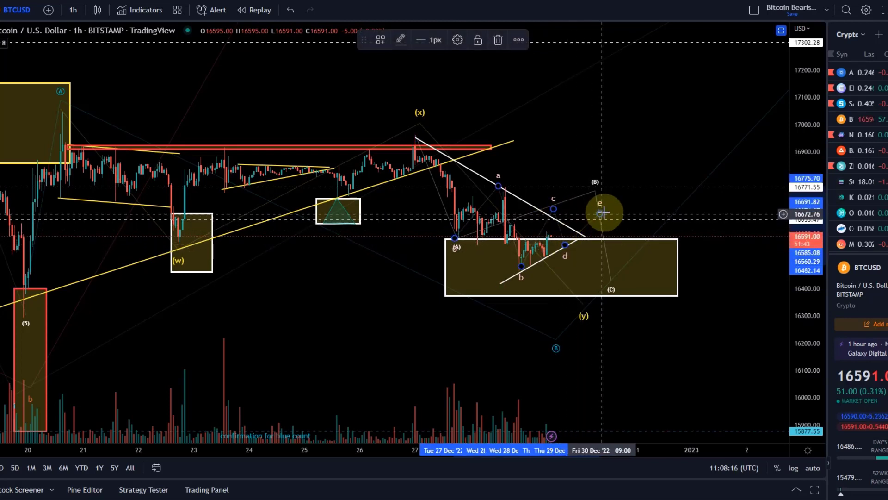
drag(599, 214, 546, 216)
drag(595, 190, 567, 204)
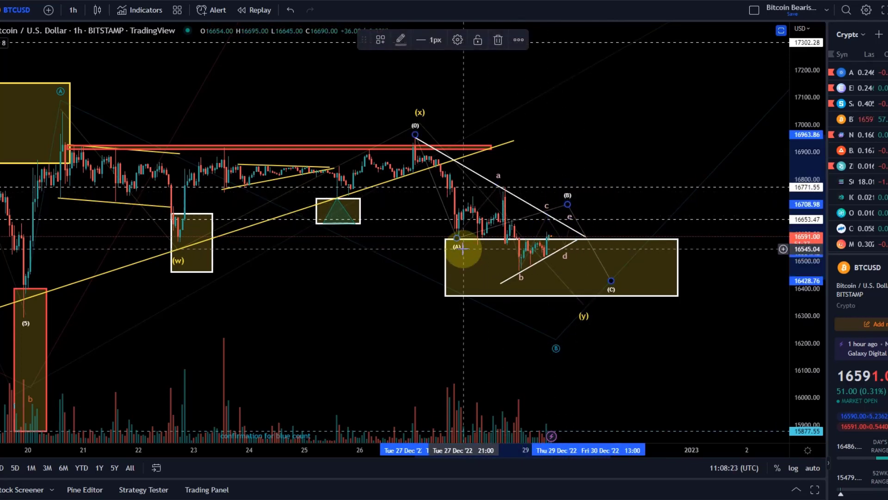
click(461, 239)
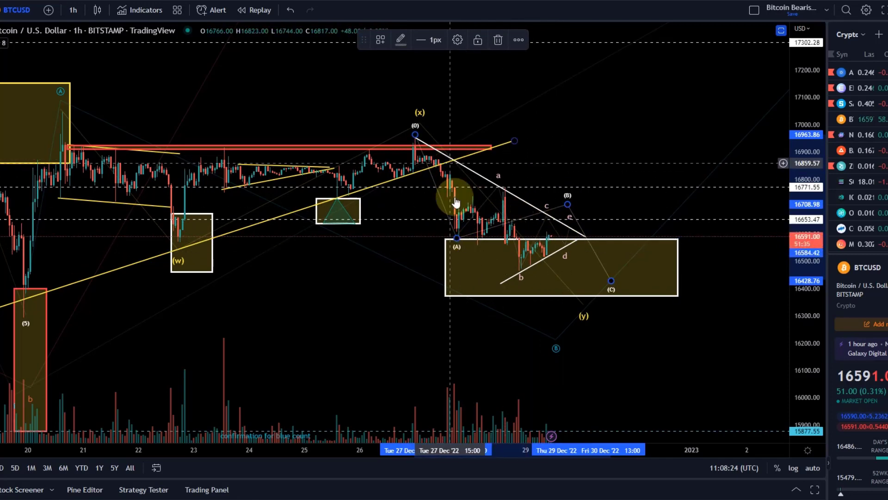
Examine the projected (C) and (y) targets in the white box against the new triangle and the wider chart
scroll(539, 316, down, 3)
drag(538, 316, 432, 304)
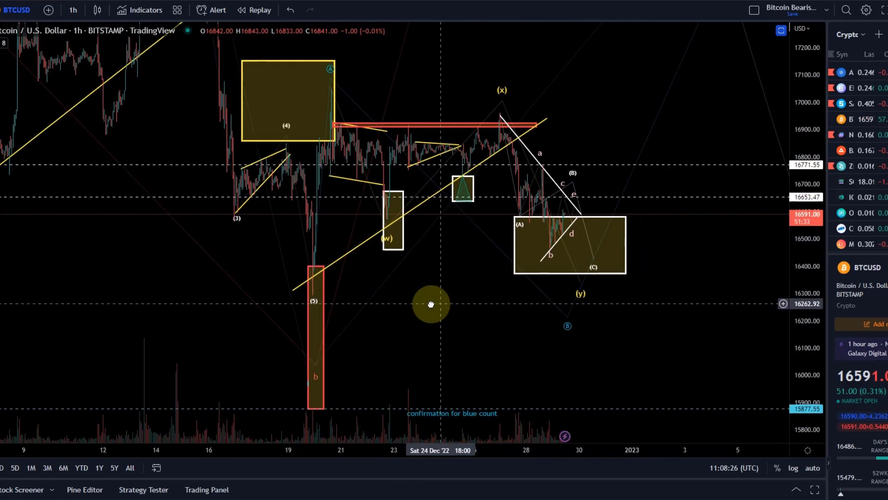
drag(819, 167, 825, 261)
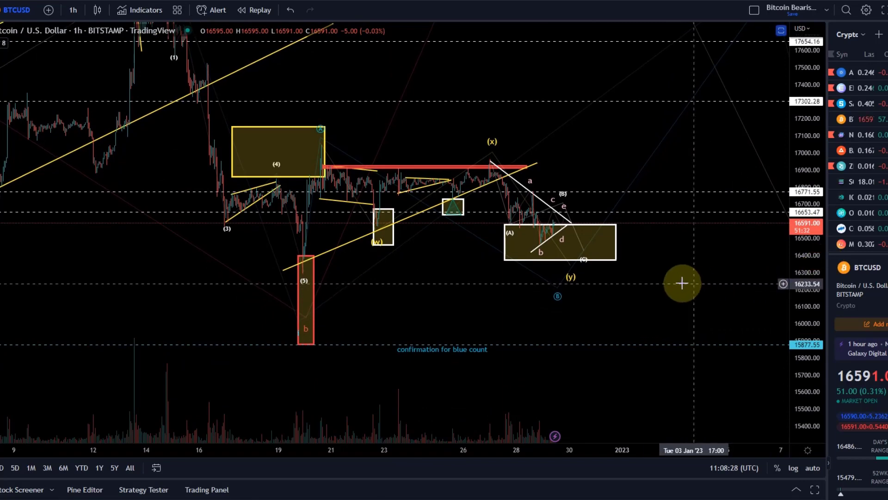
drag(689, 284, 644, 313)
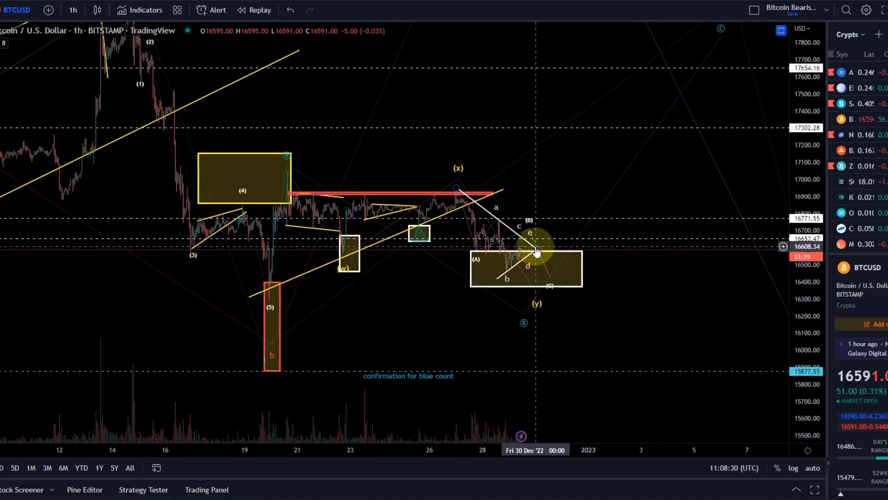
click(548, 283)
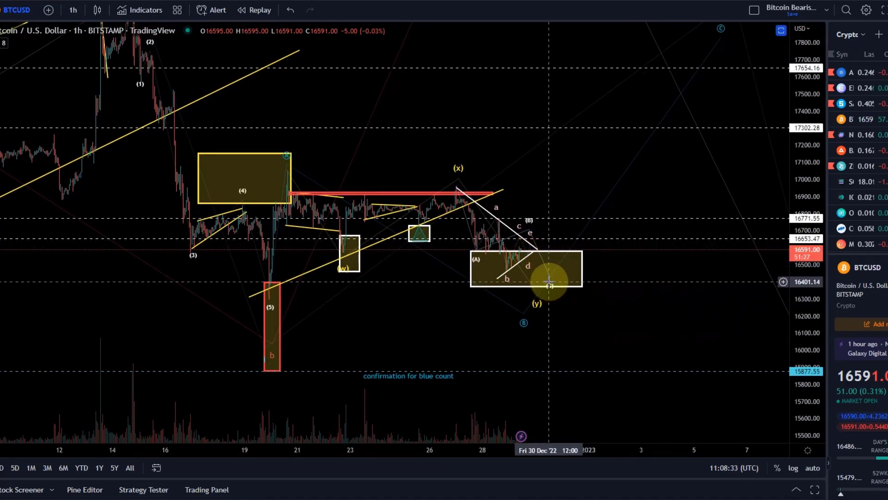
click(559, 269)
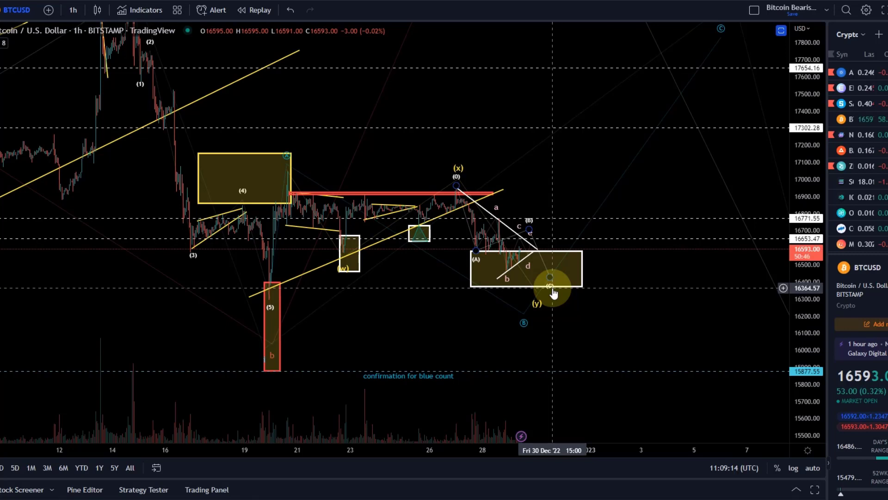
click(553, 292)
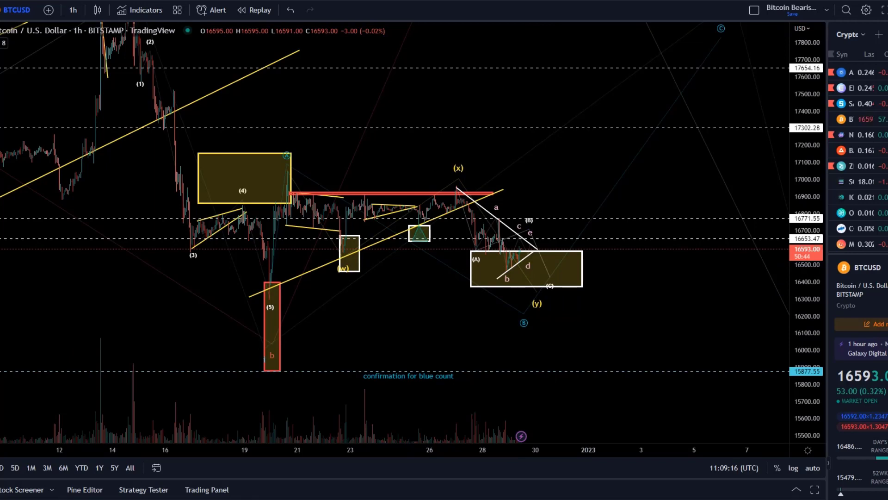